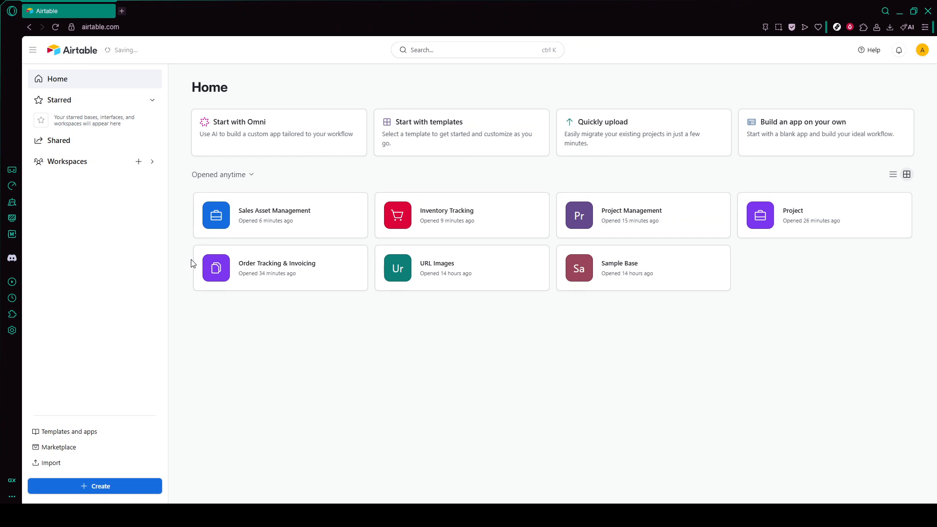
Open the Sales Asset Management base from the home page
click(129, 22)
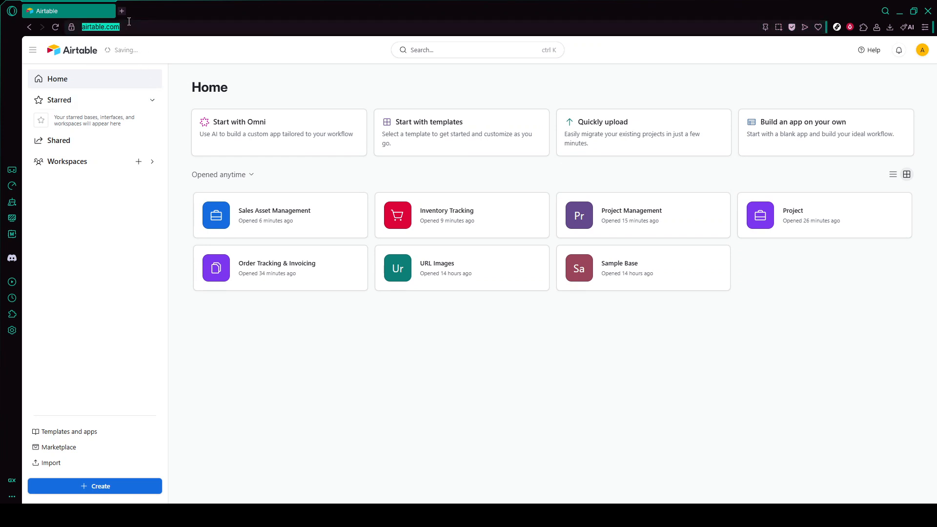
click(285, 67)
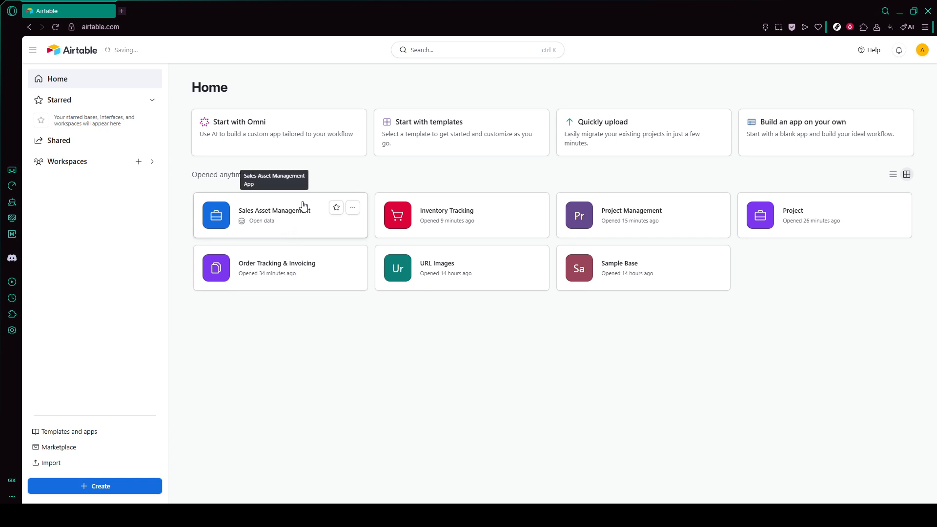
click(314, 217)
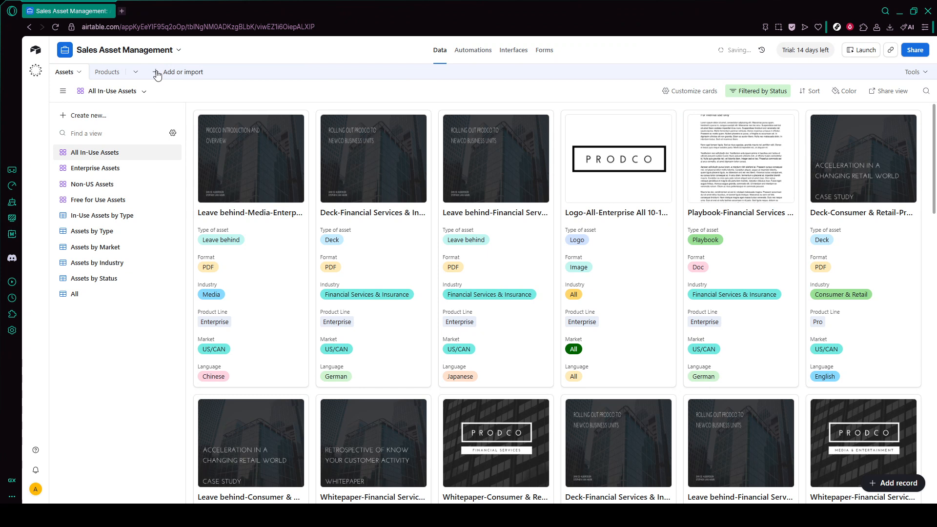
Open the Products table and browse the list of available field types without adding one
click(108, 77)
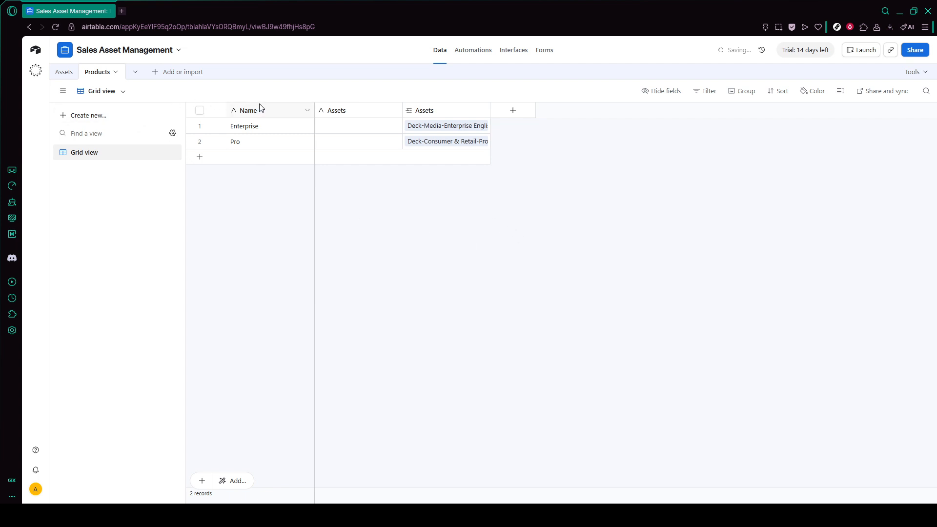
click(291, 112)
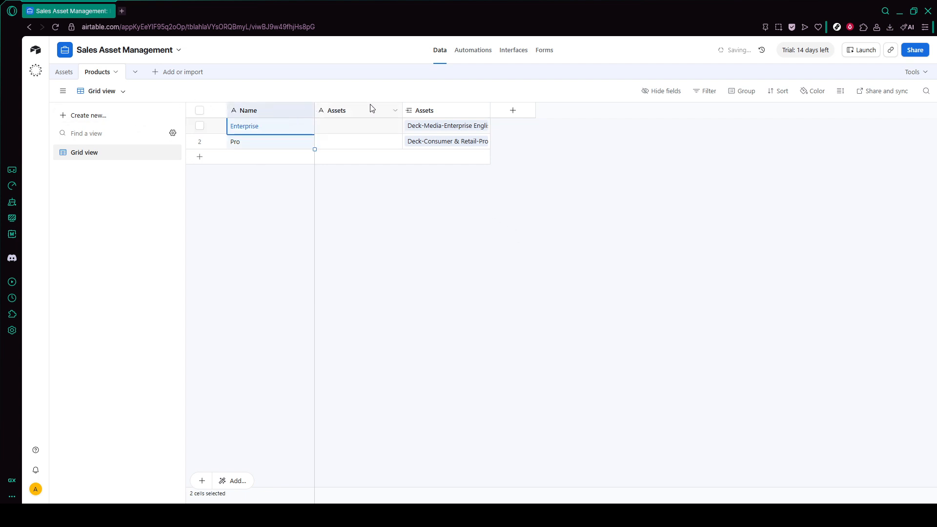
click(507, 116)
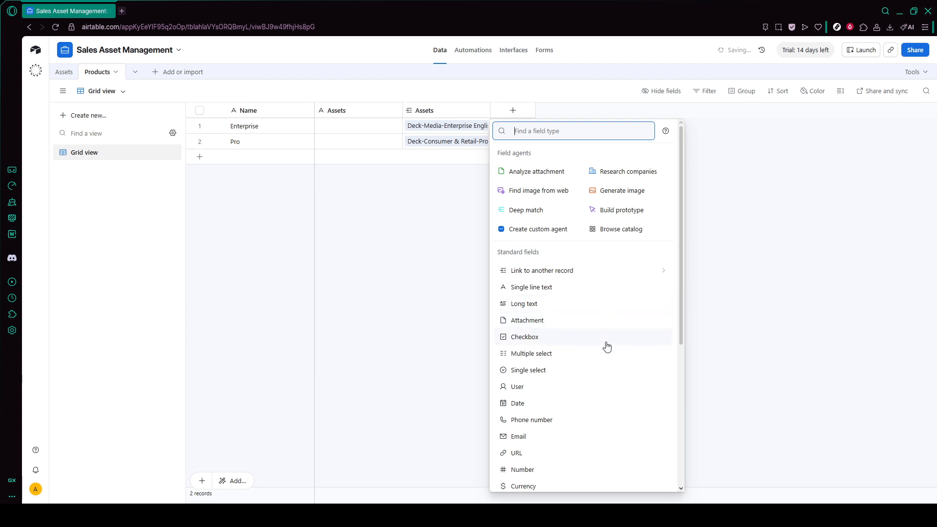
scroll(593, 408, down, 2)
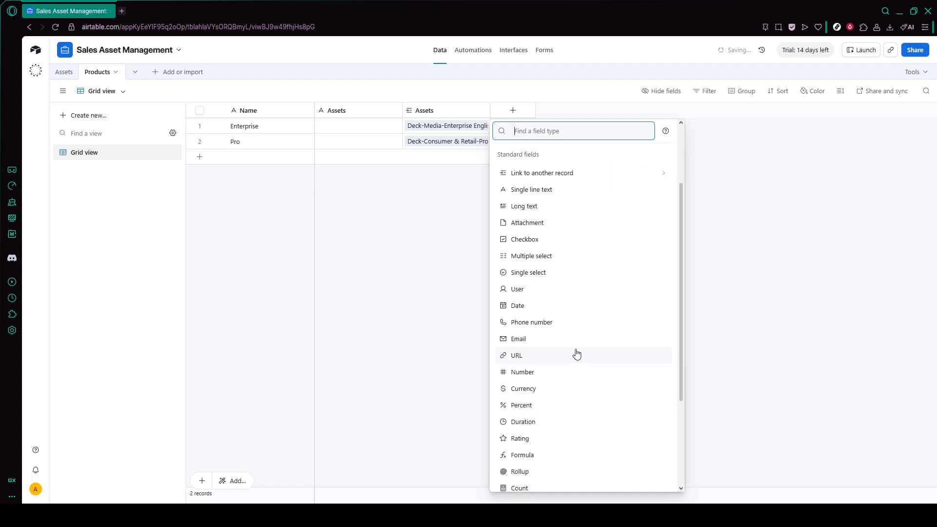
scroll(577, 353, down, 1)
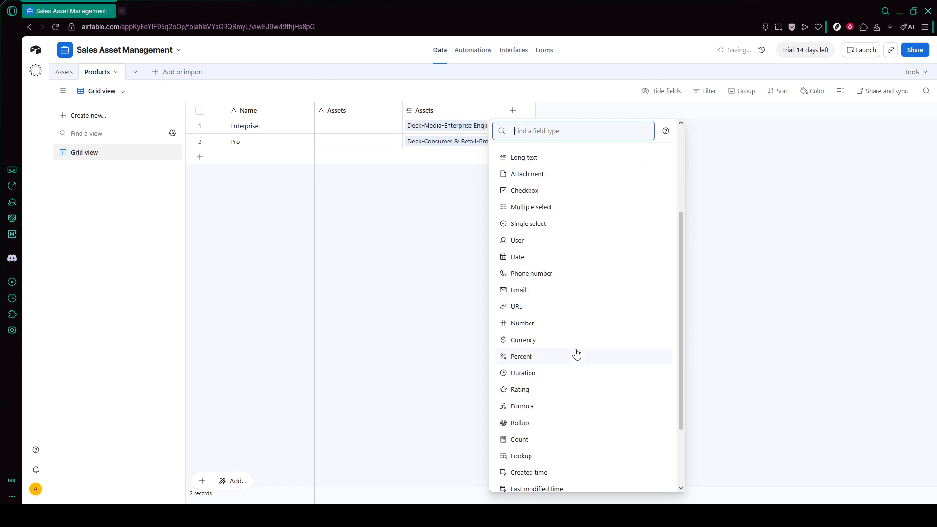
scroll(577, 354, down, 1)
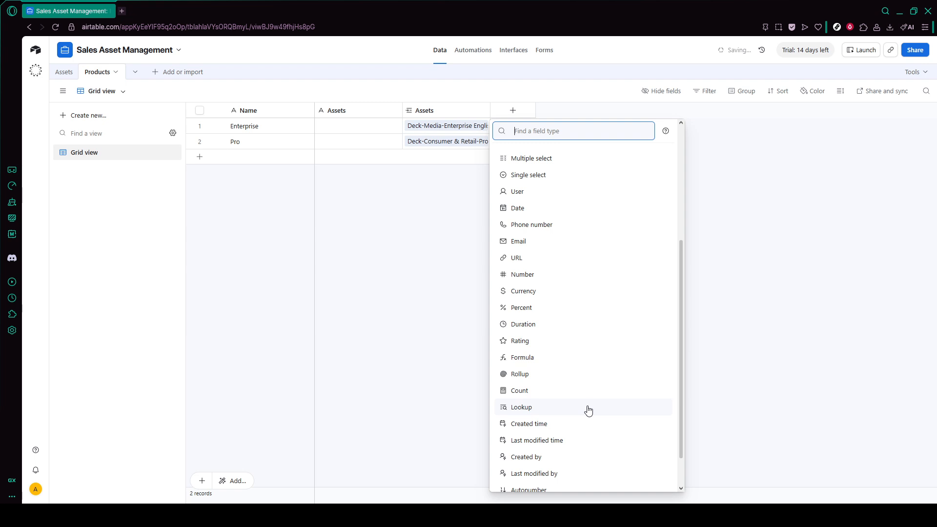
scroll(591, 402, up, 4)
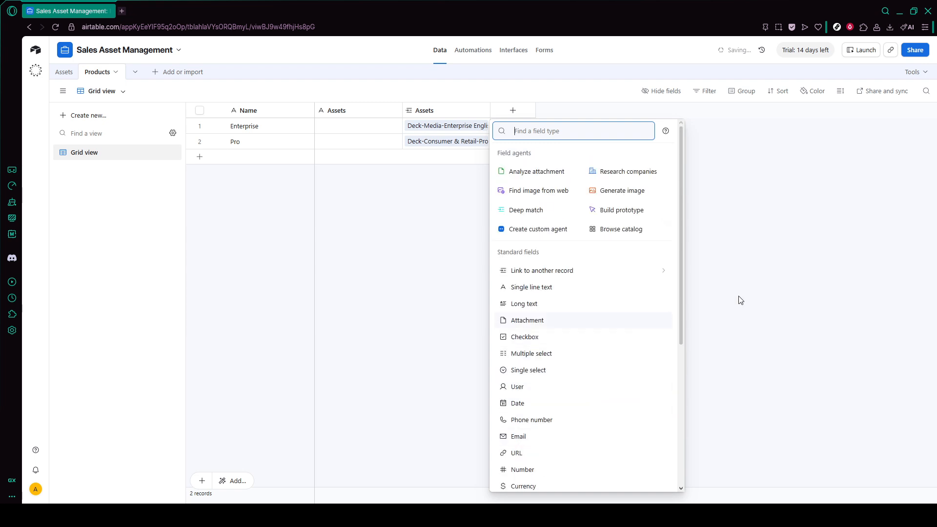
click(763, 294)
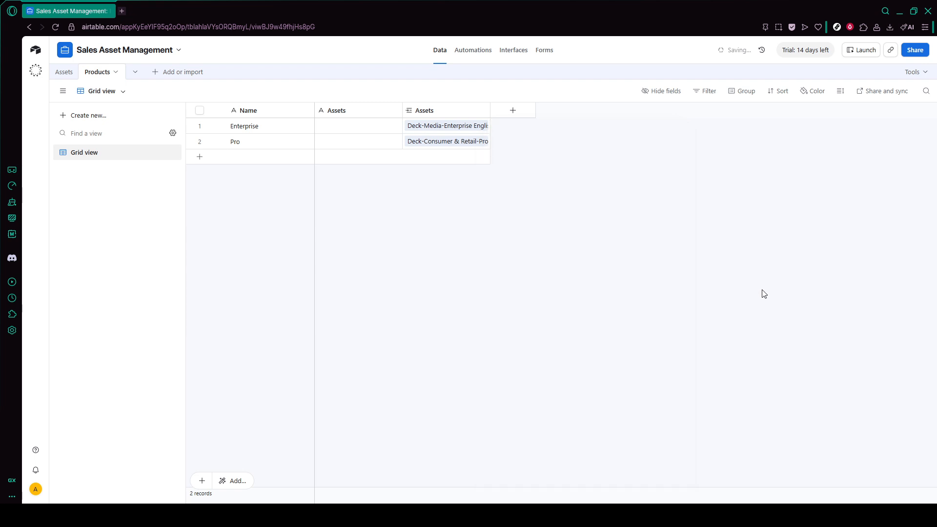
Add three blank records to the Products table
click(202, 483)
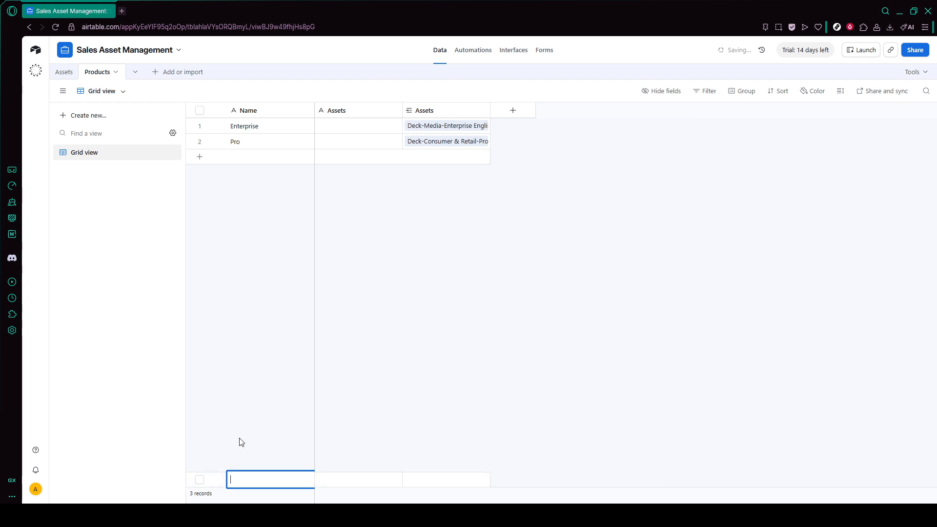
click(253, 262)
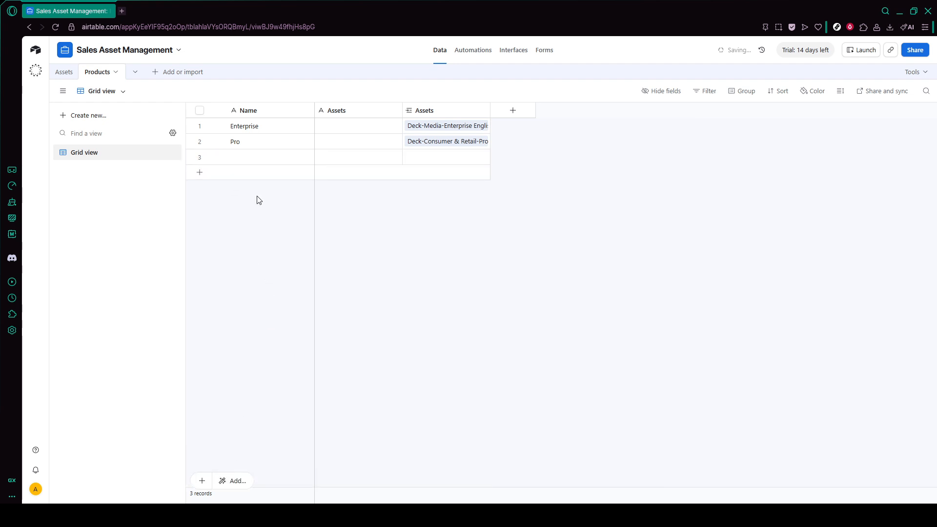
click(261, 177)
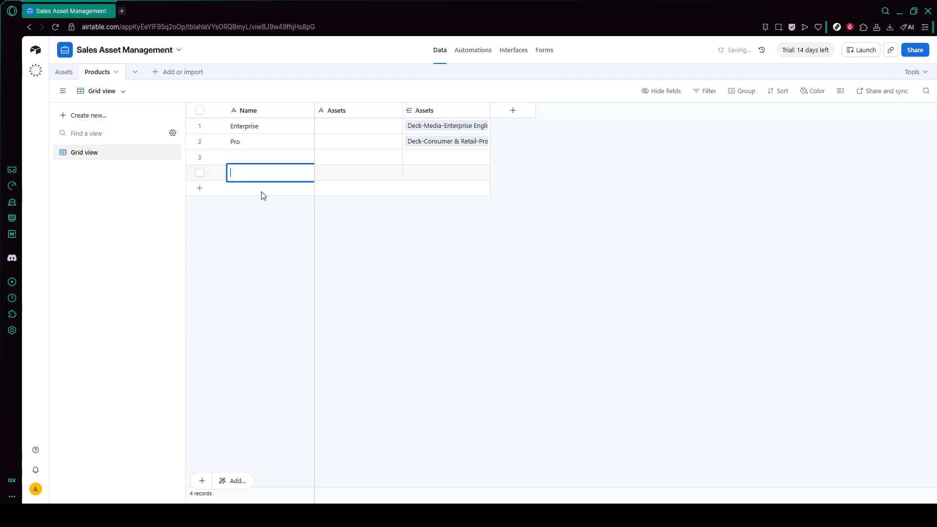
click(259, 192)
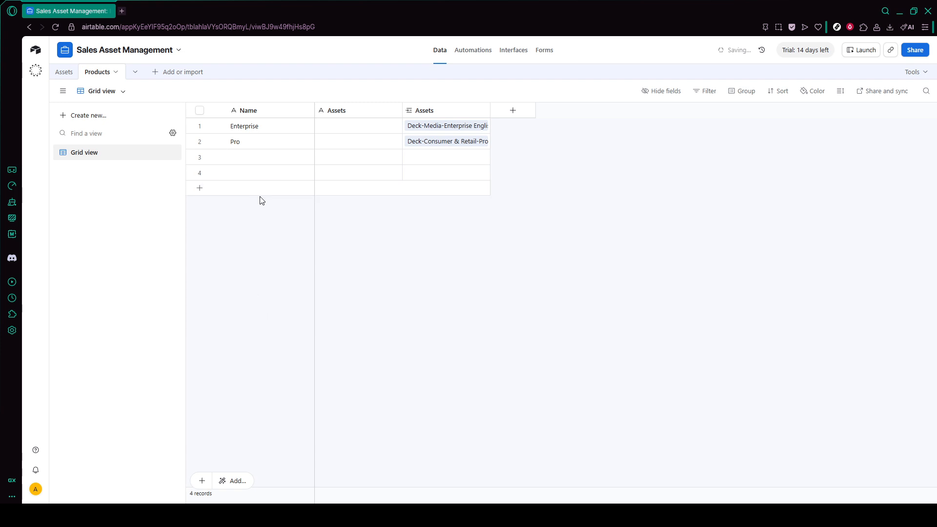
click(270, 241)
Add a new field linking Products to the Assets table, skipping the lookup fields
click(532, 115)
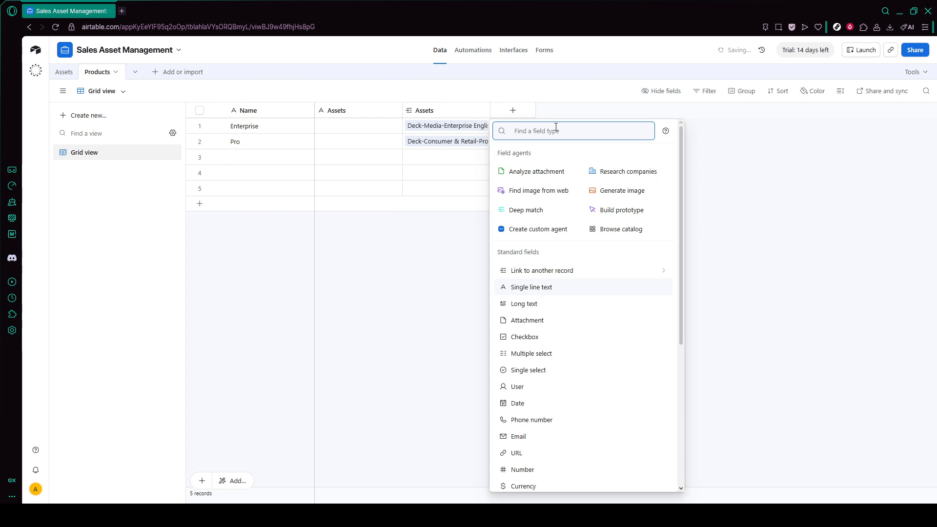
text(link)
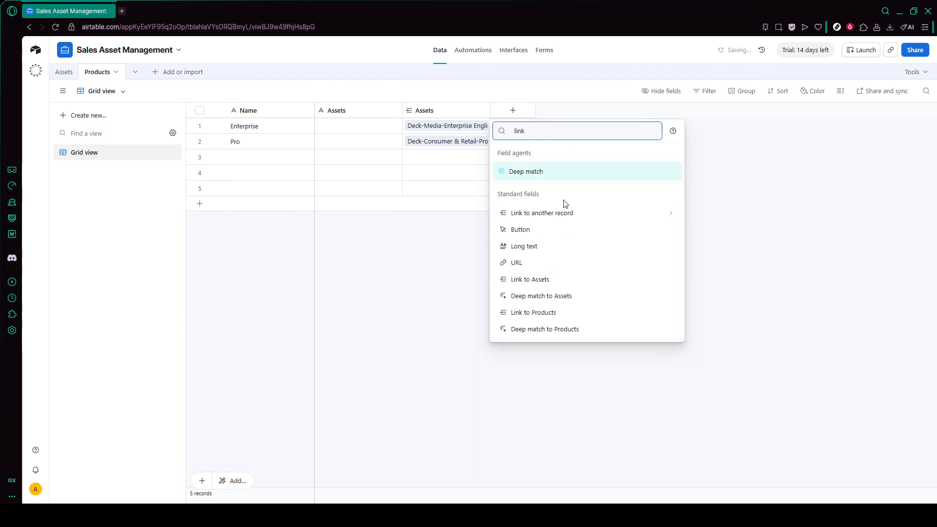
click(564, 213)
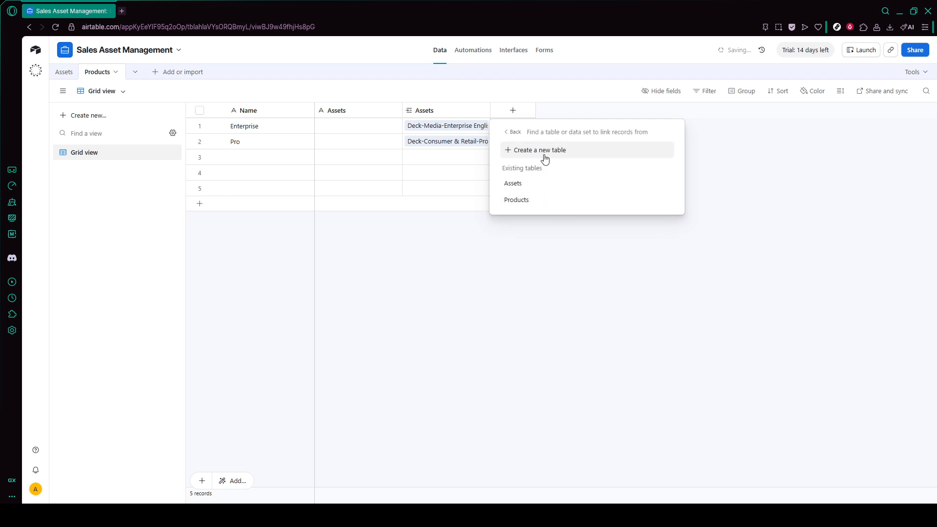
click(546, 185)
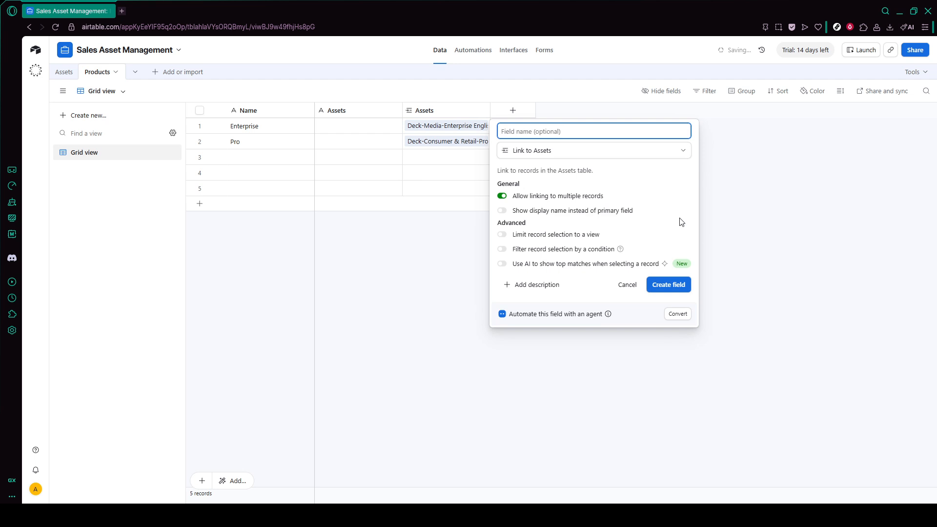
click(677, 288)
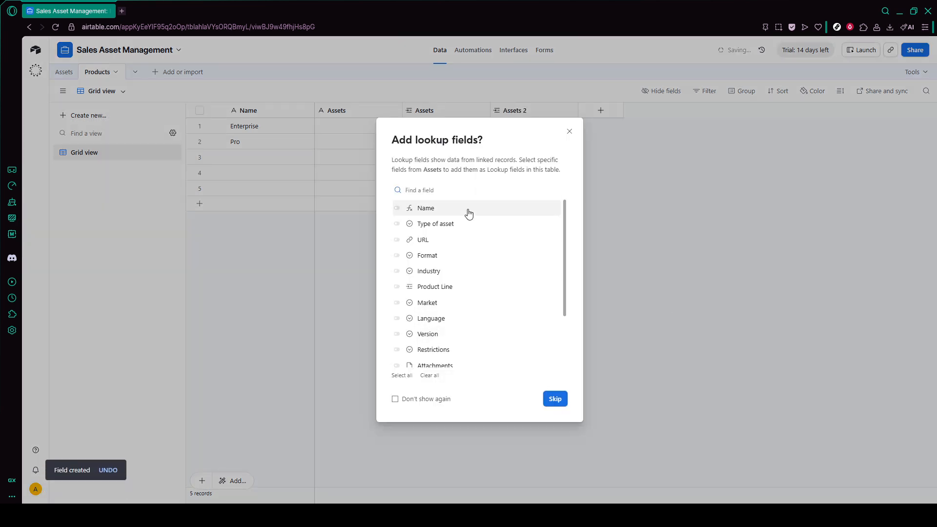
scroll(448, 293, down, 3)
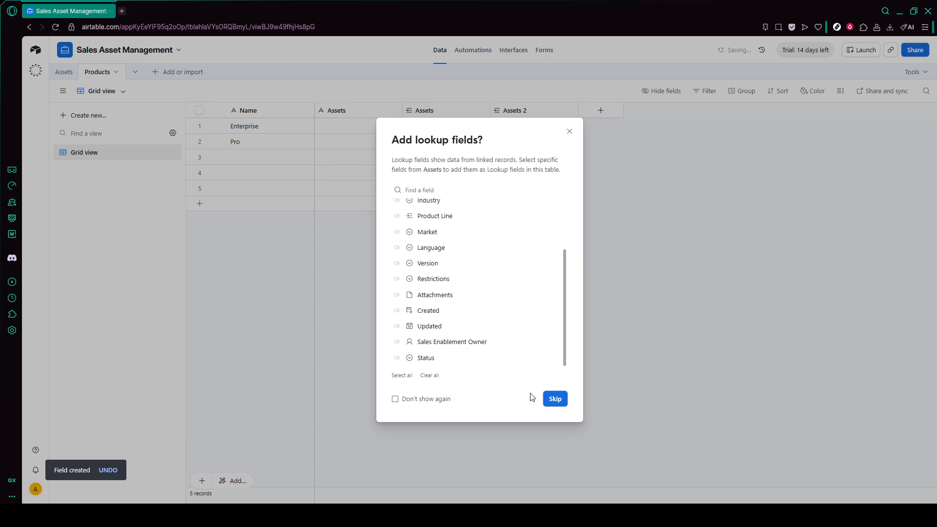
click(570, 403)
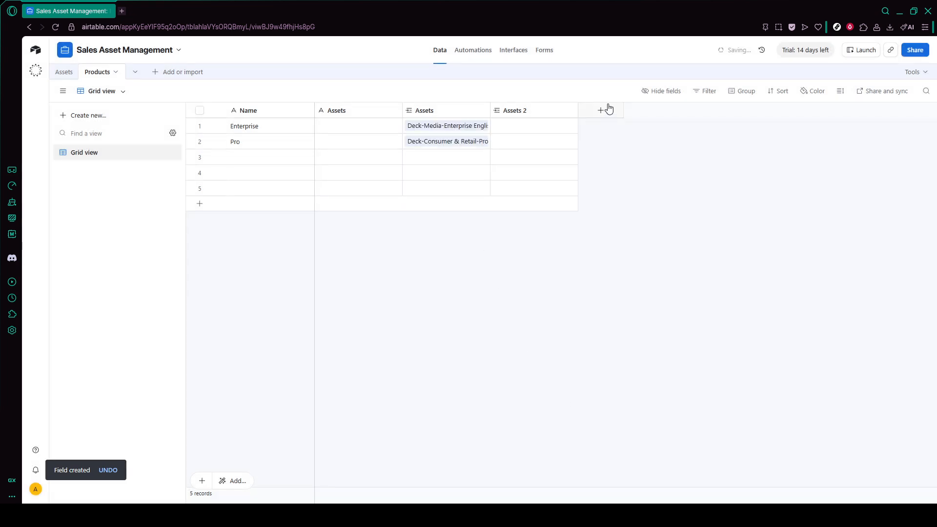
Switch to the Assets table and inspect the Status filter of the All In-Use Assets view
click(708, 91)
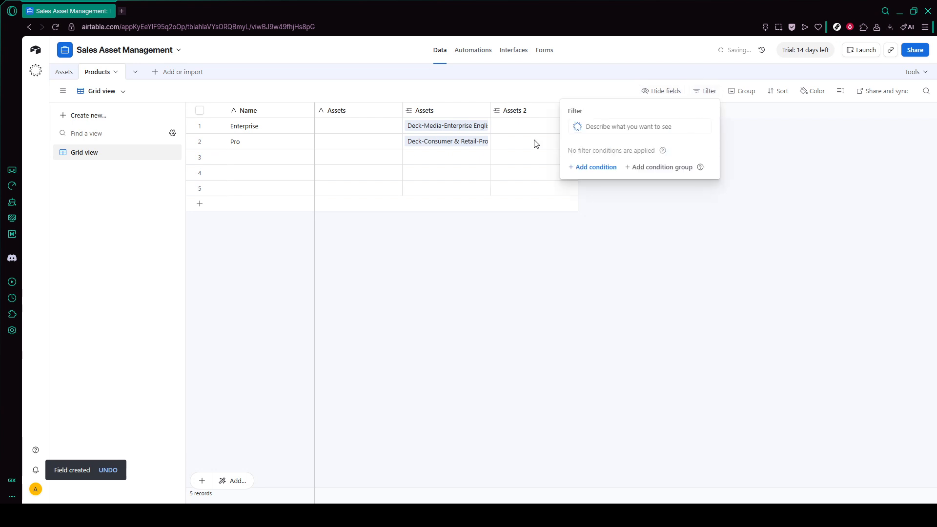
click(303, 361)
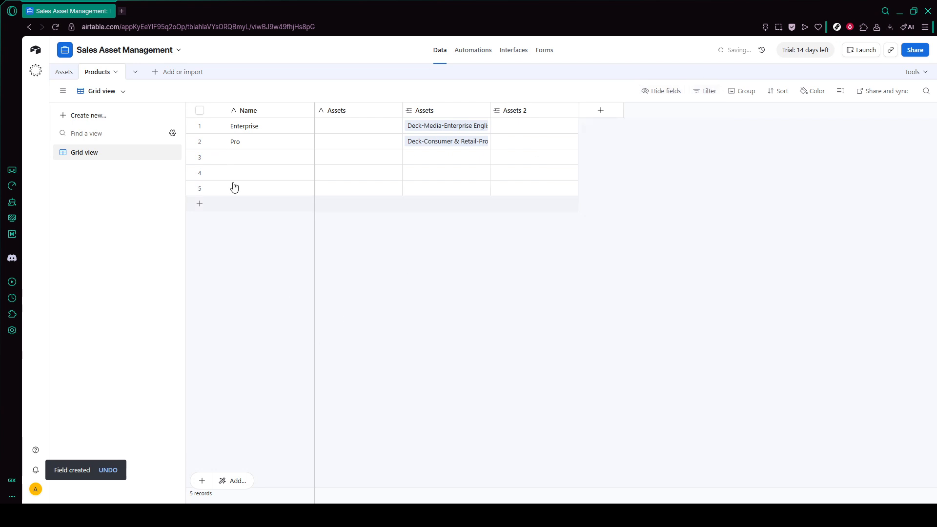
click(64, 71)
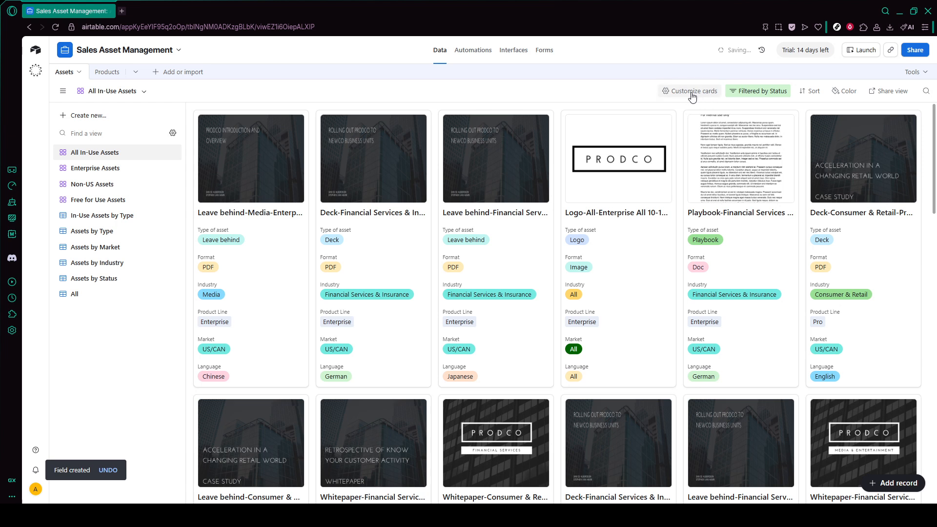
click(751, 100)
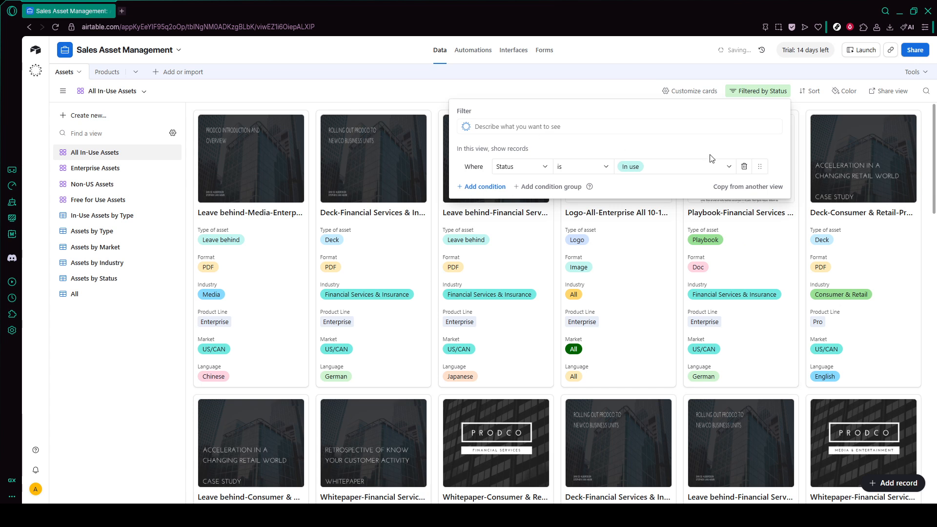
click(507, 167)
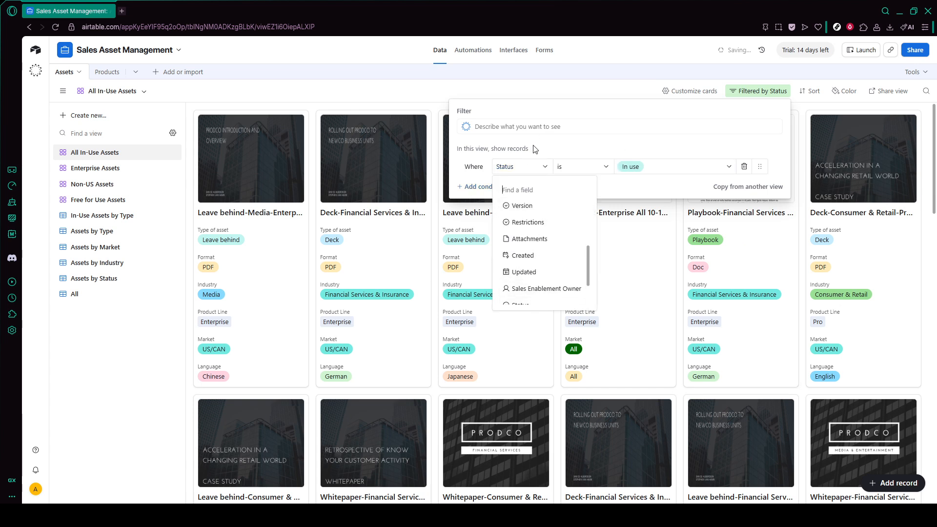
click(560, 149)
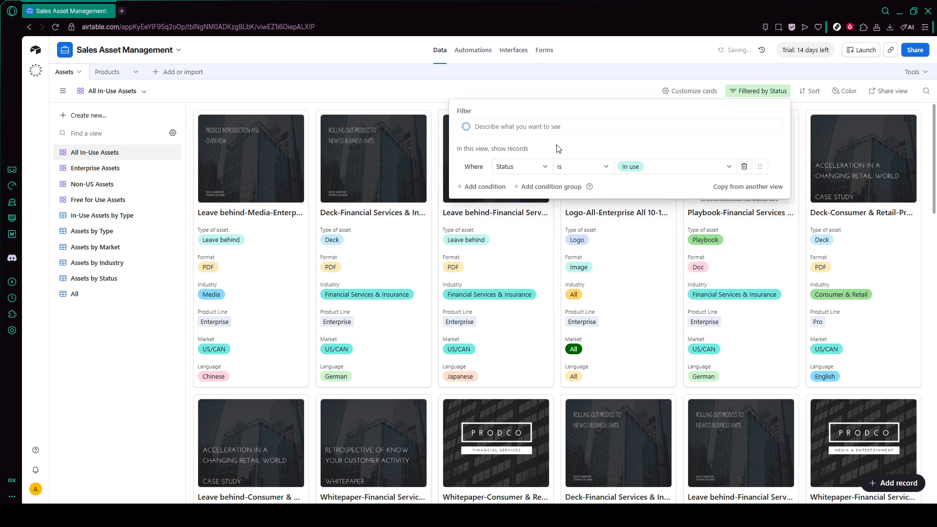
click(132, 348)
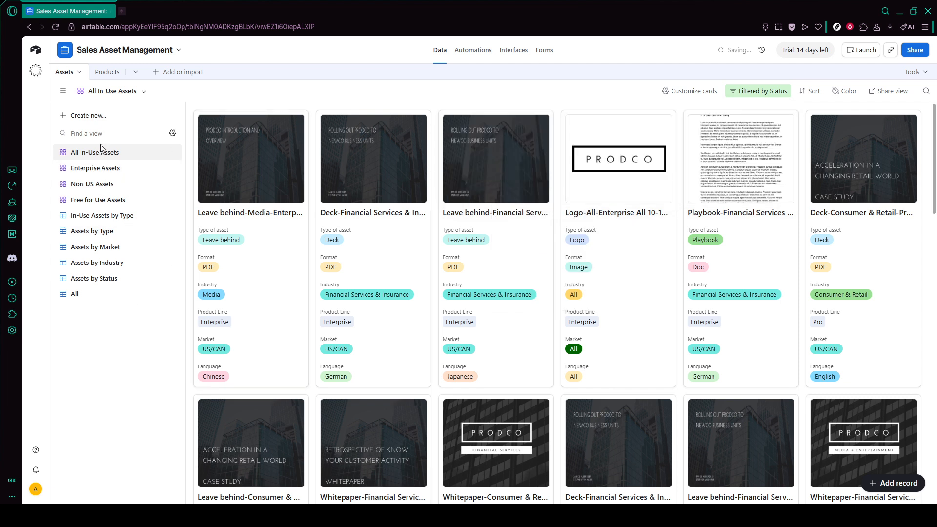
Browse the Assets table's saved views by type, industry, market and enterprise, and the new view types
click(97, 230)
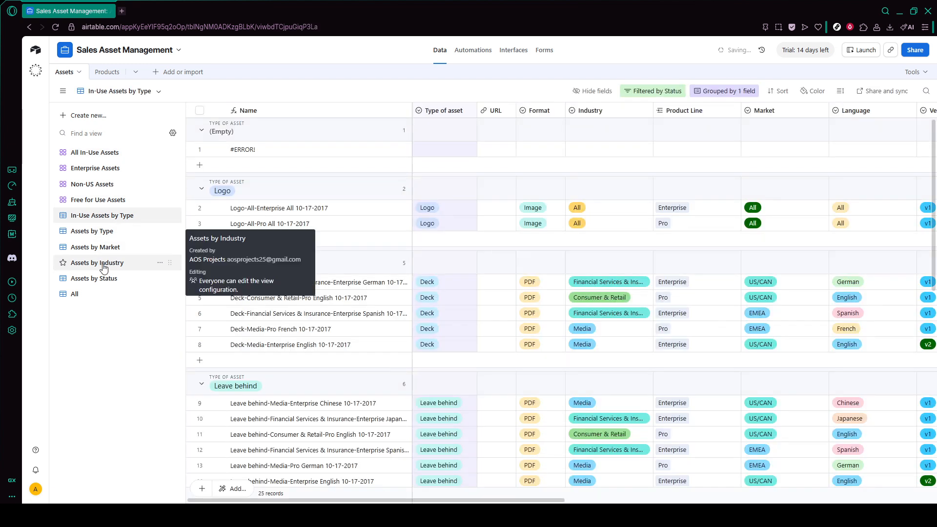
click(104, 268)
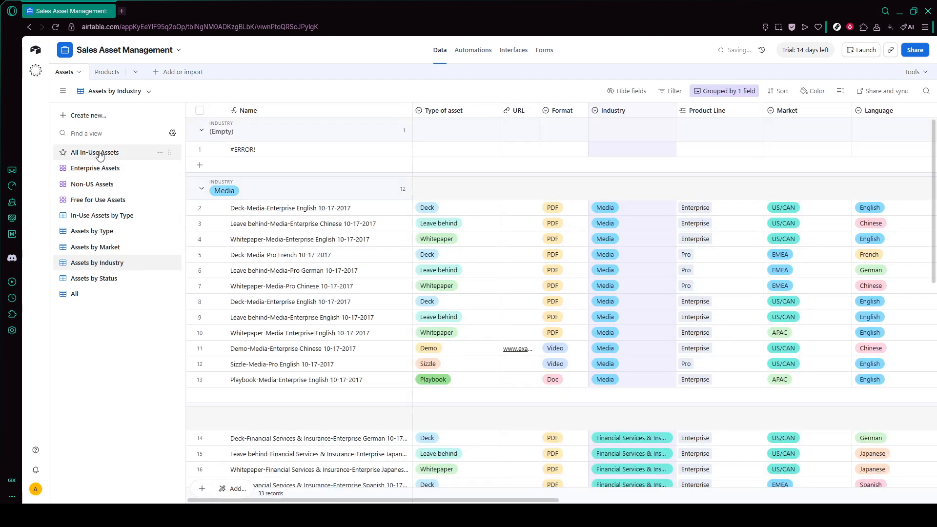
click(98, 168)
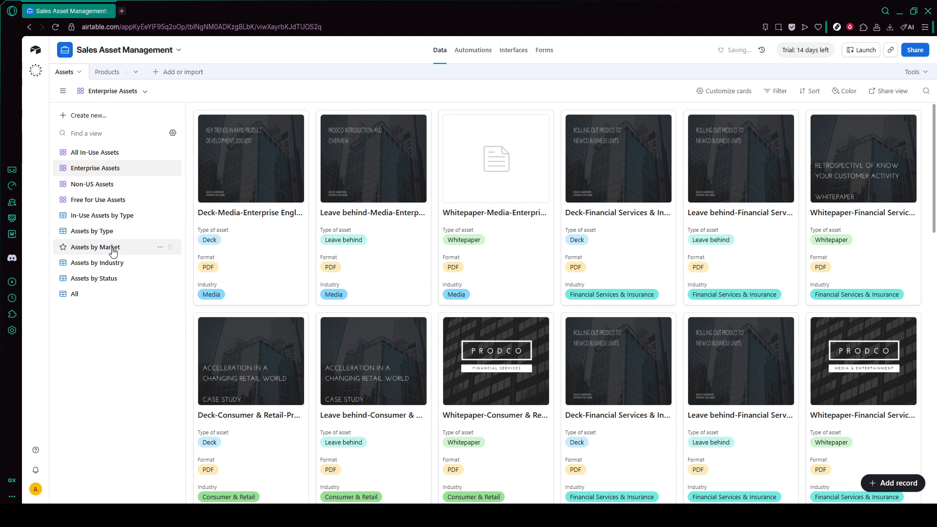
click(112, 250)
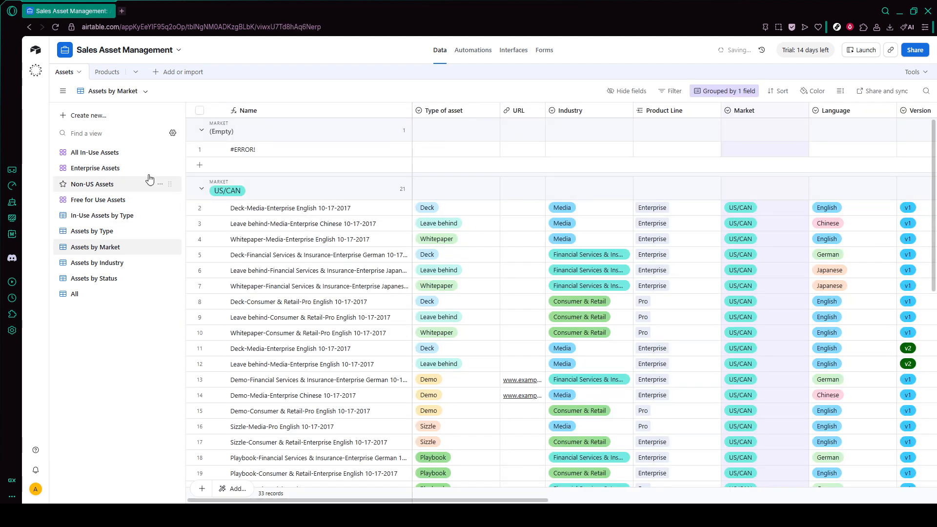
click(120, 156)
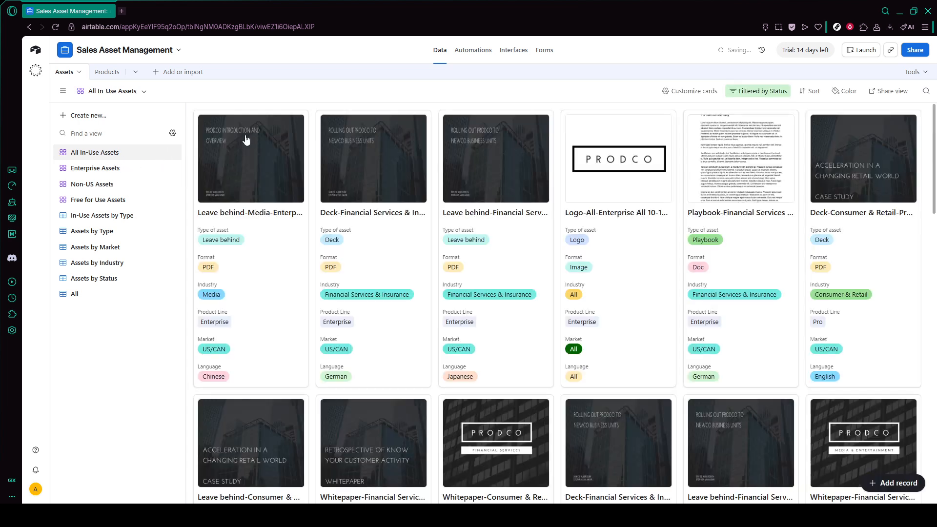
click(119, 121)
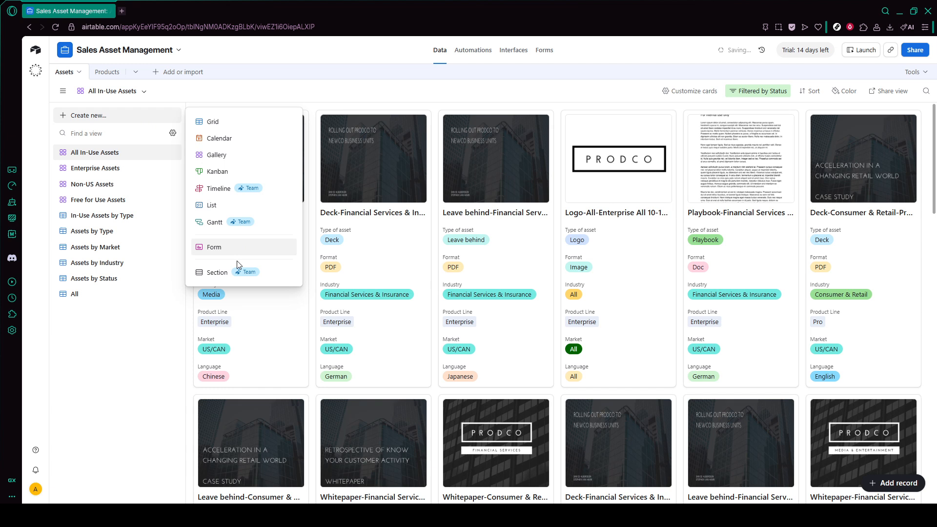
click(291, 86)
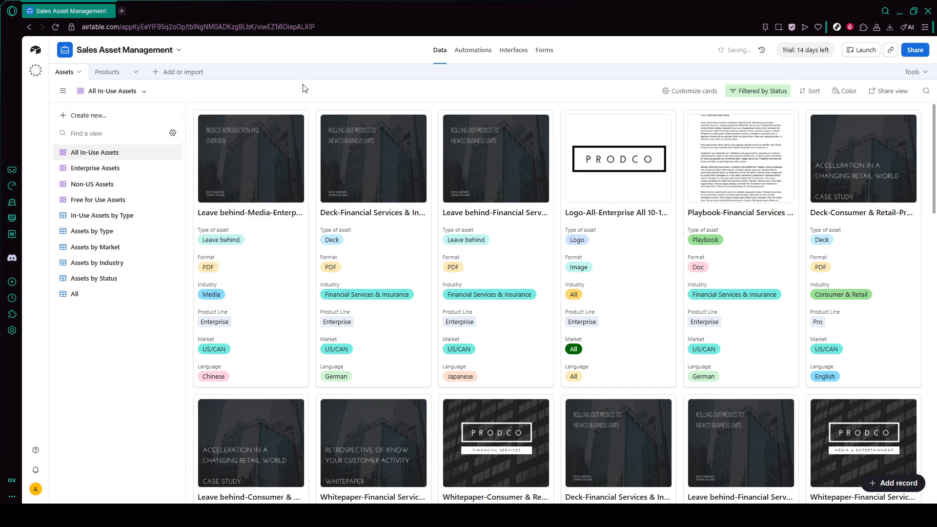